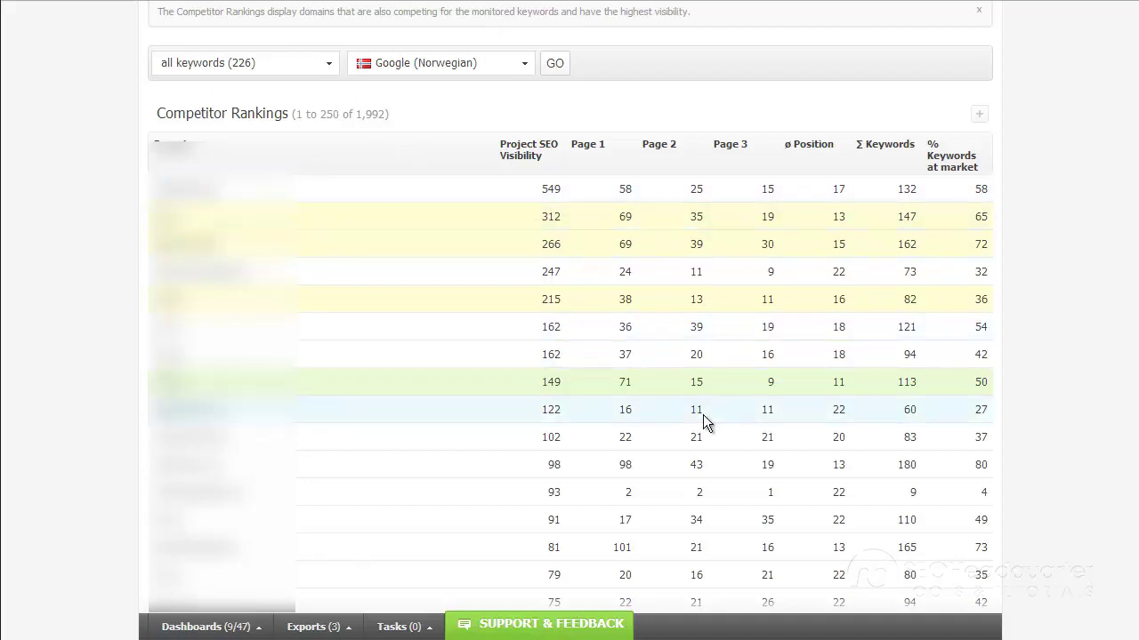
Look through the Competitor Rankings and Keyword Rankings tables for the Google (Norwegian) project keywords
scroll(702, 418, up, 1)
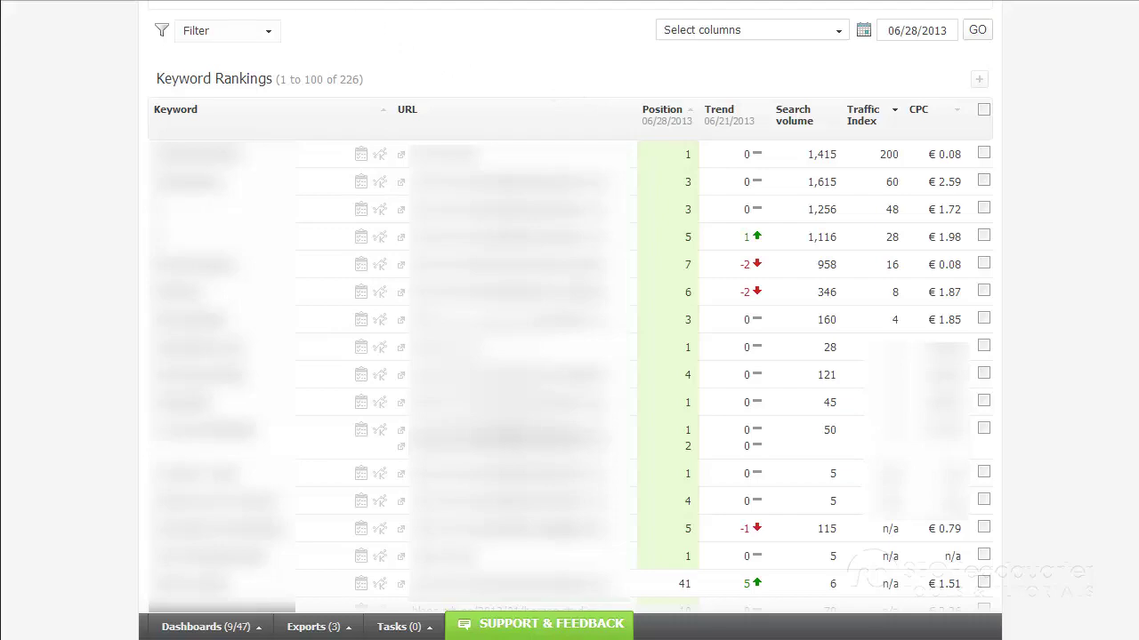
scroll(434, 105, up, 6)
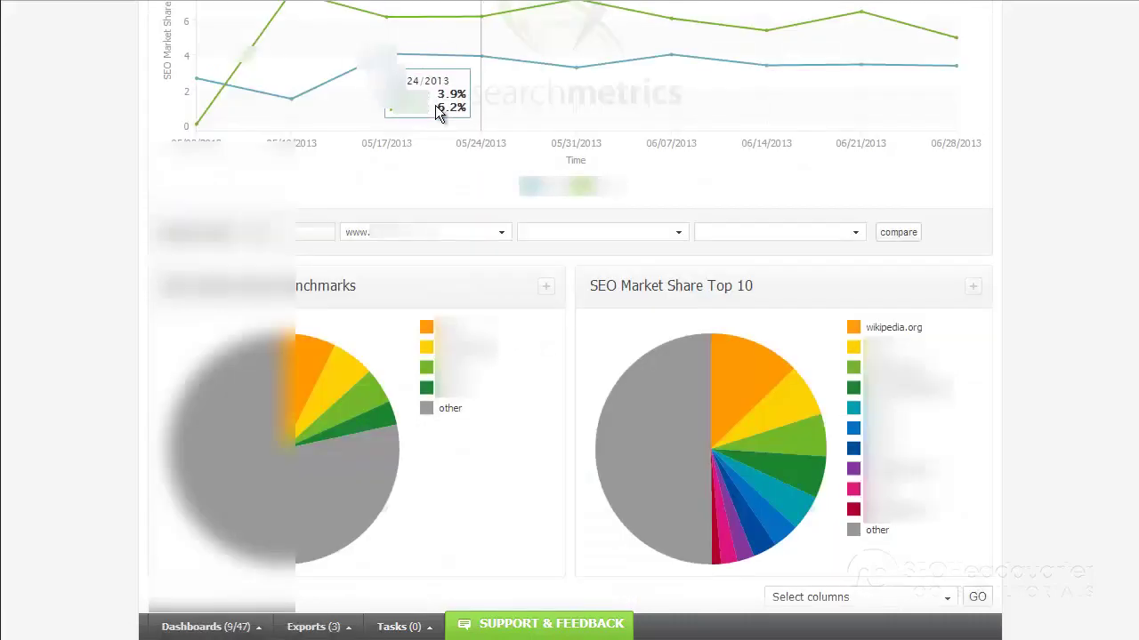
Examine the SEO Market Share trend, the benchmark pie charts and the Top 10 overview
scroll(435, 105, down, 4)
scroll(435, 105, up, 2)
scroll(463, 131, up, 5)
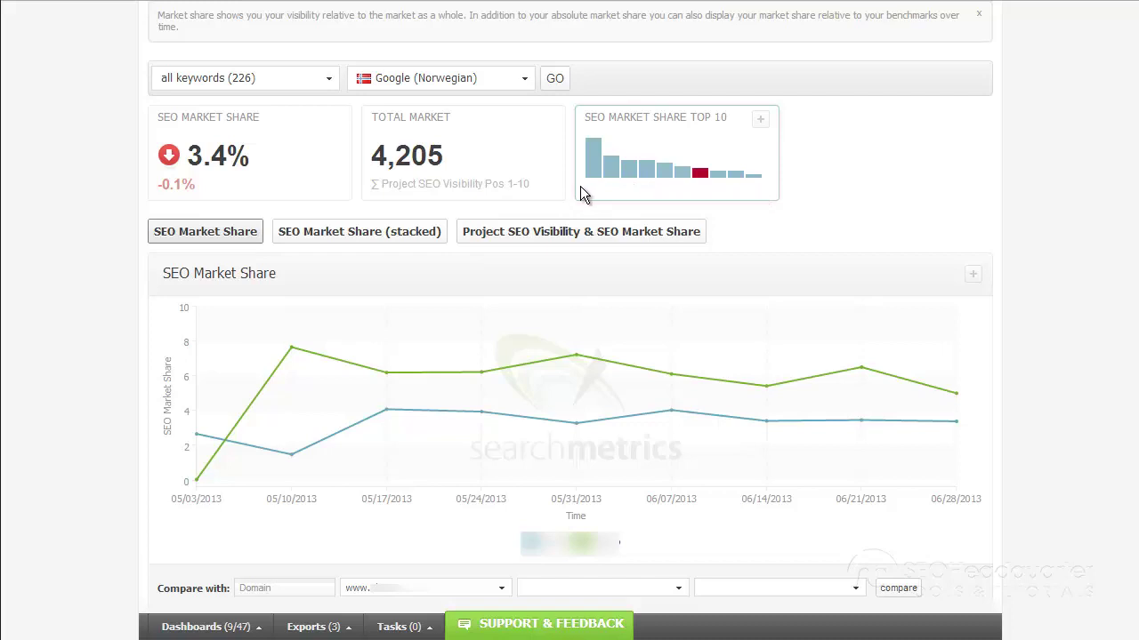
mouse_move(593, 174)
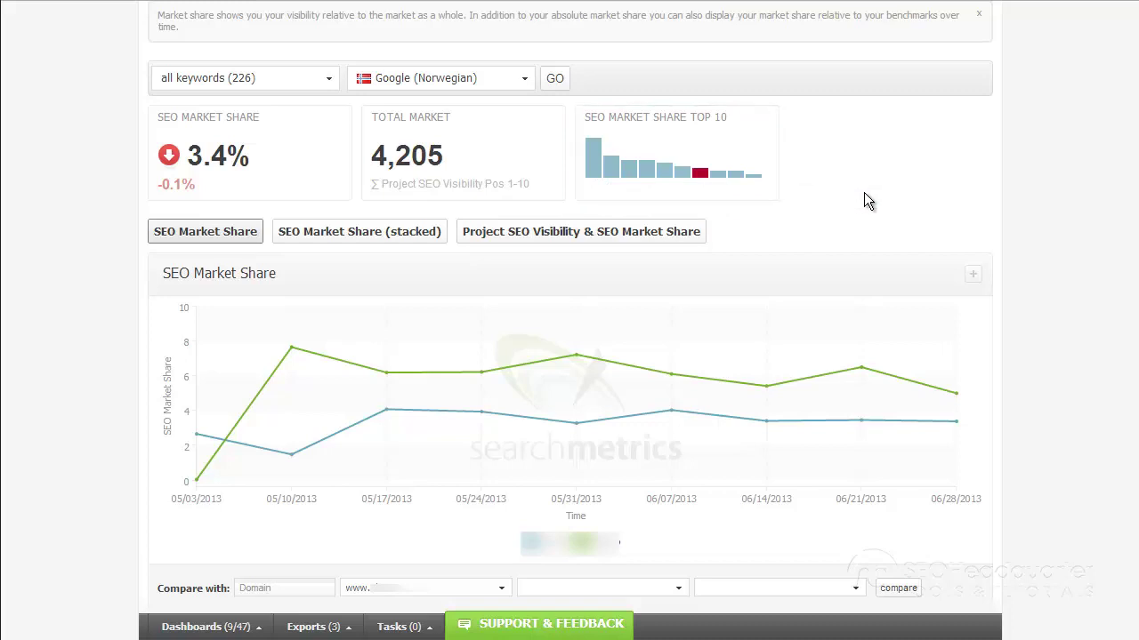
Choose a benchmark domain to compare with in the SEO Market Share chart
scroll(864, 192, down, 1)
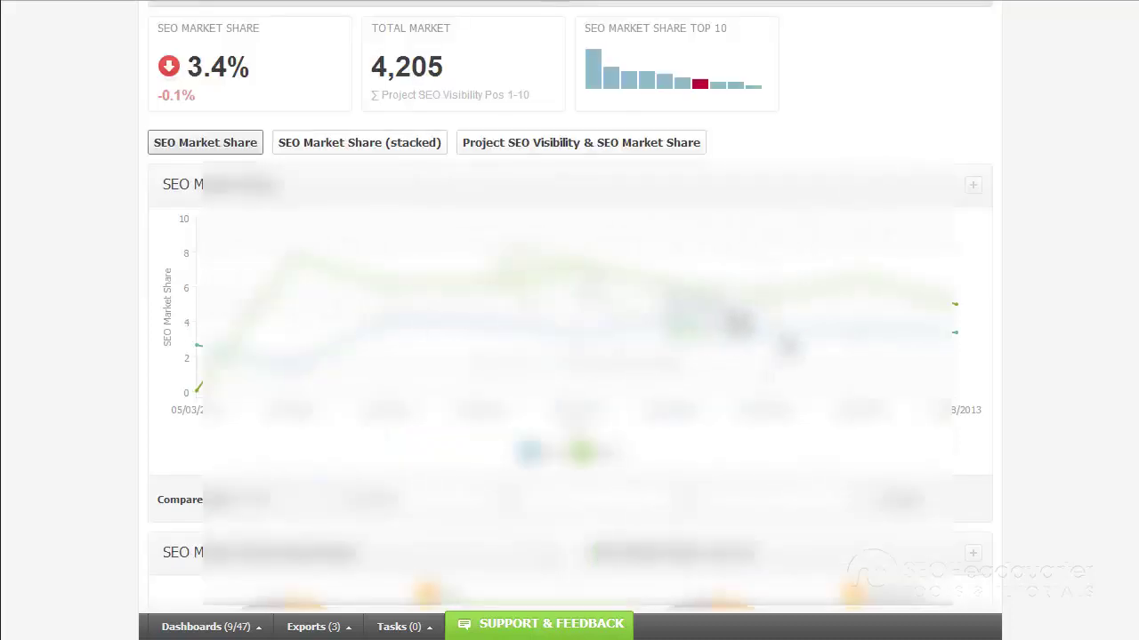
scroll(711, 321, down, 1)
click(473, 416)
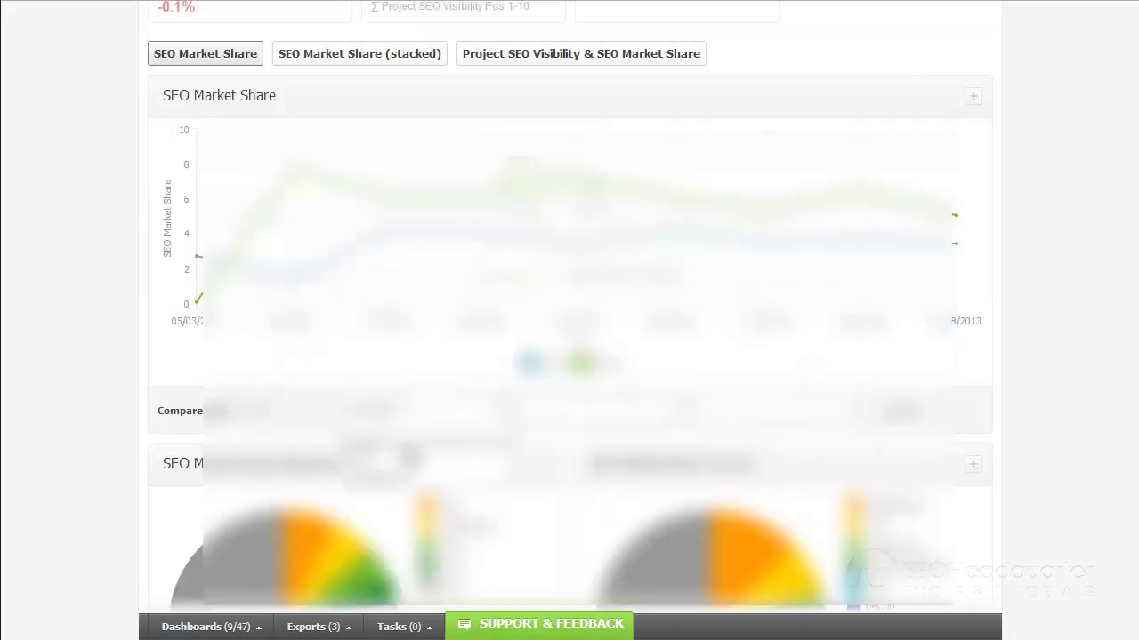
click(418, 488)
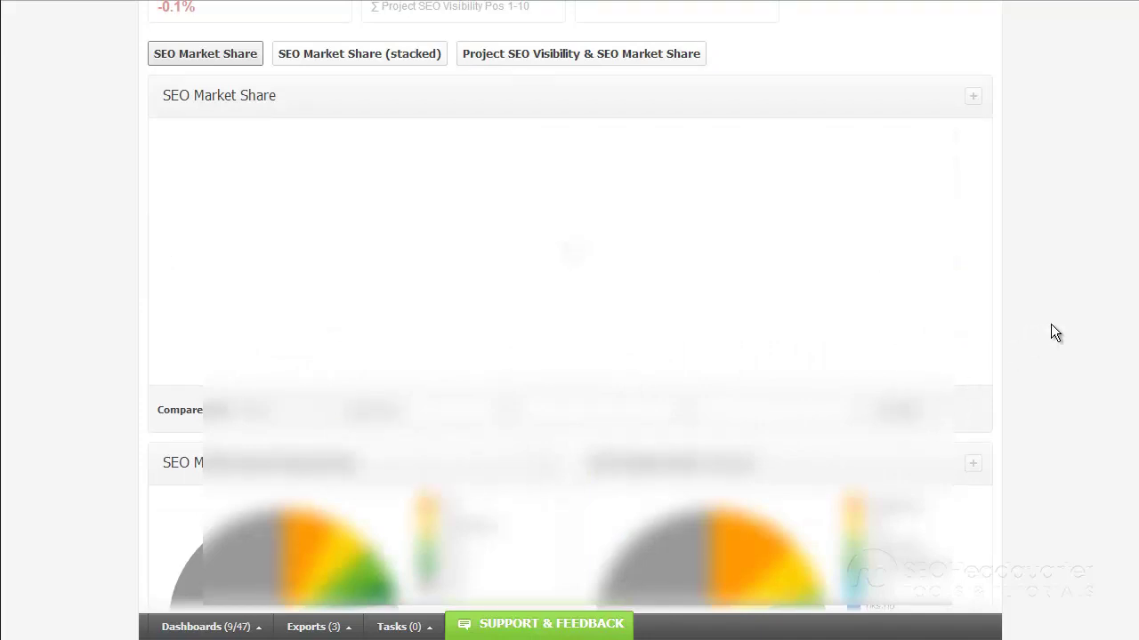
scroll(1050, 324, down, 3)
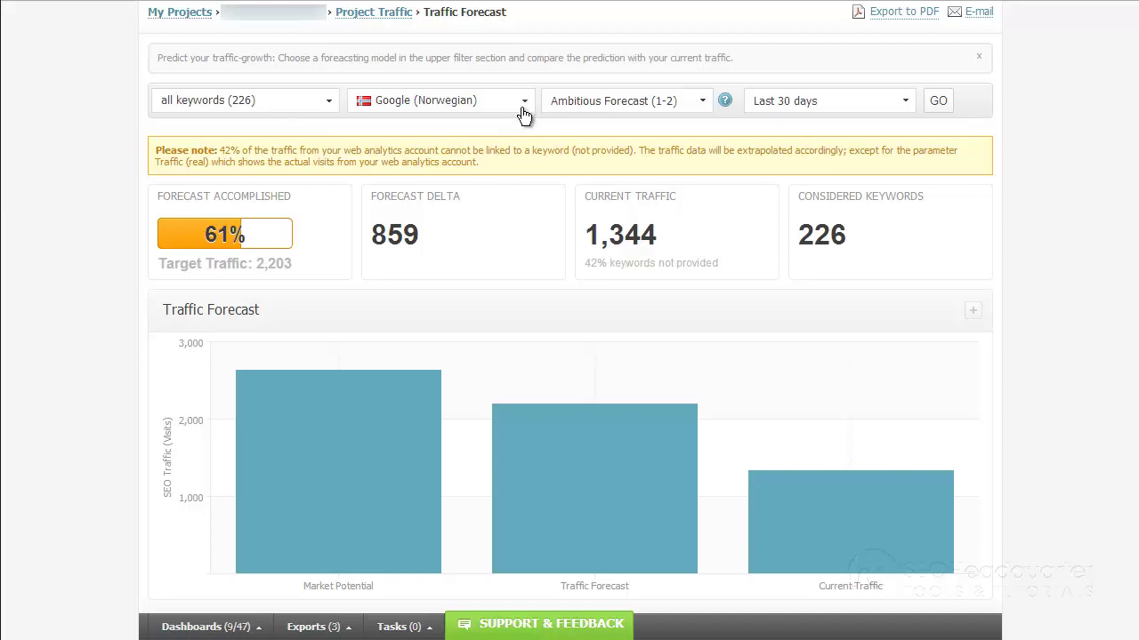
Apply the Market Potential (all on 1) forecasting model to the Traffic Forecast
click(704, 102)
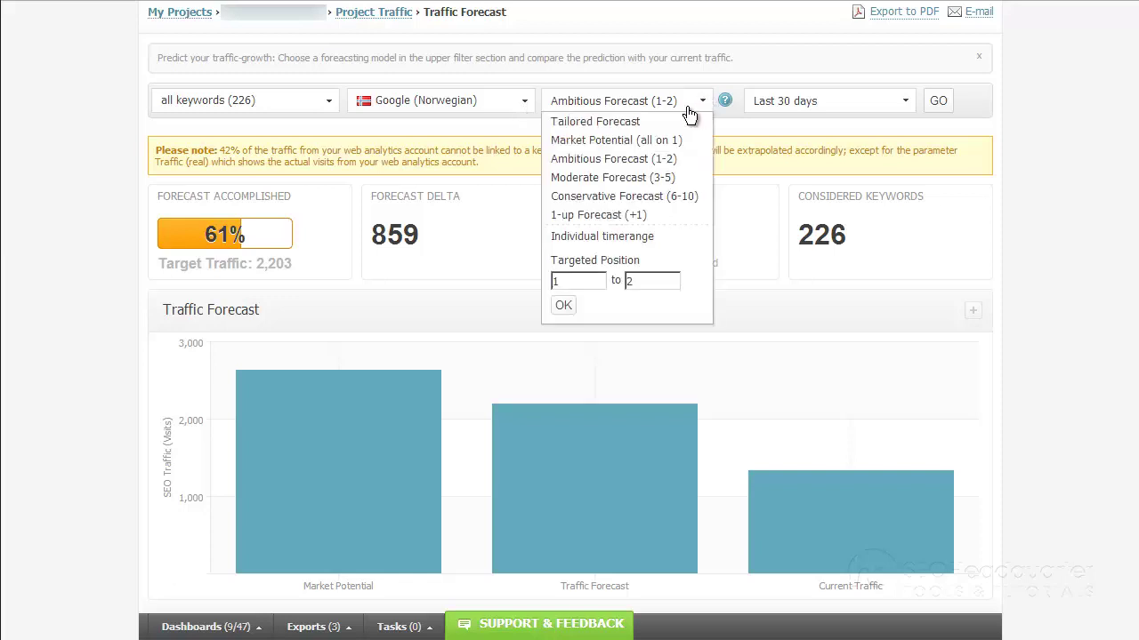
click(600, 141)
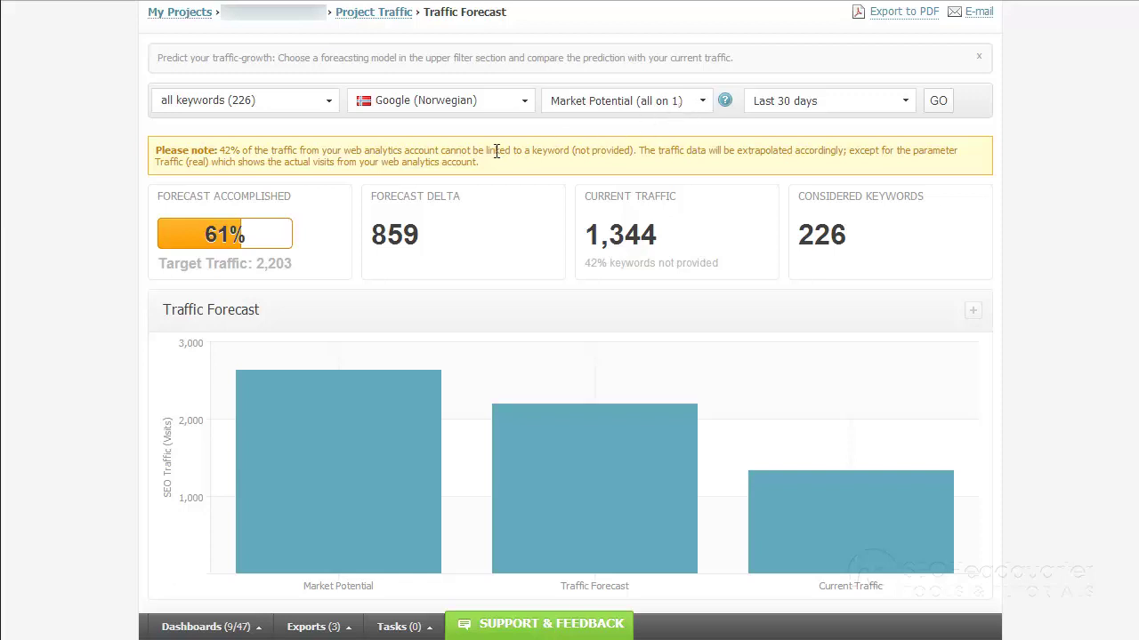
click(934, 101)
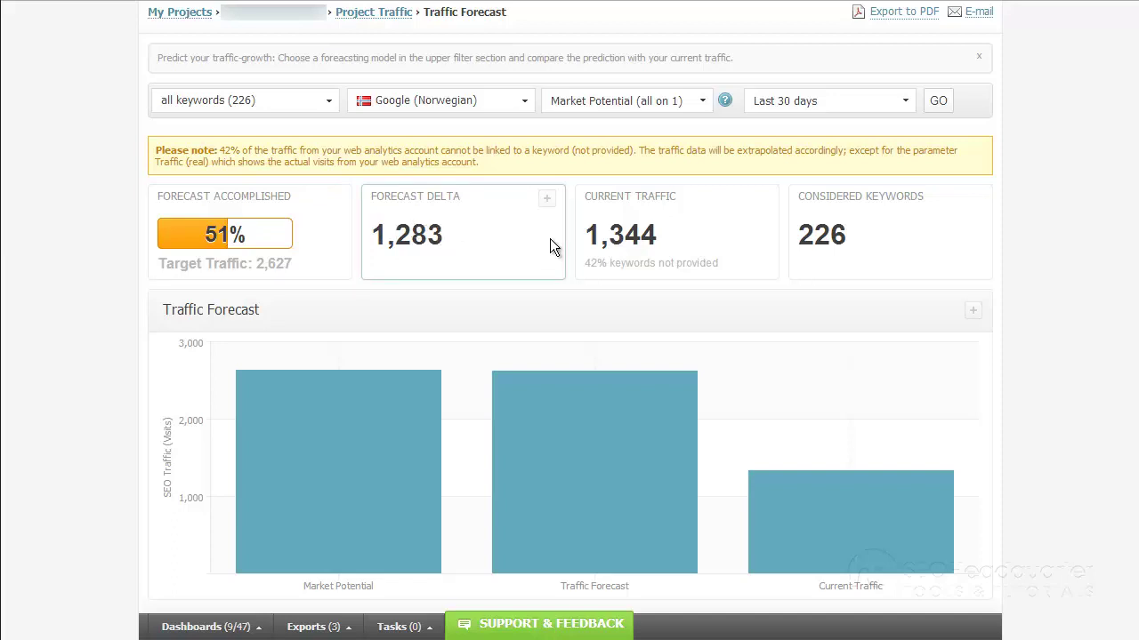
Examine the Traffic Forecast chart bars and each keyword's forecast accomplishment in the Current Traffic & Forecast table
scroll(549, 240, down, 1)
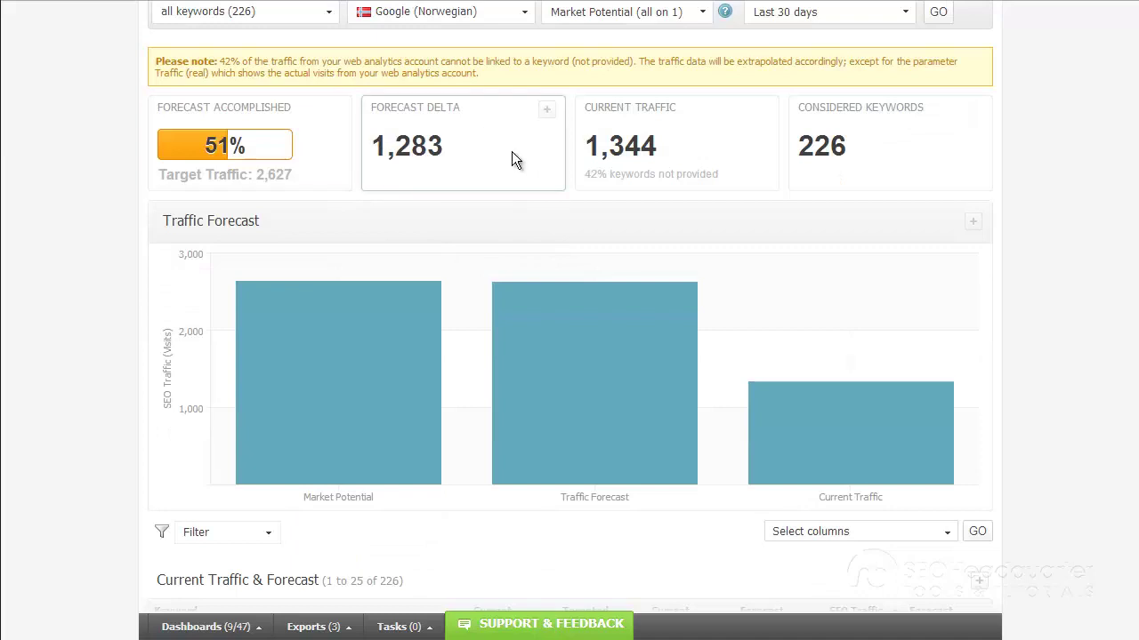
mouse_move(686, 298)
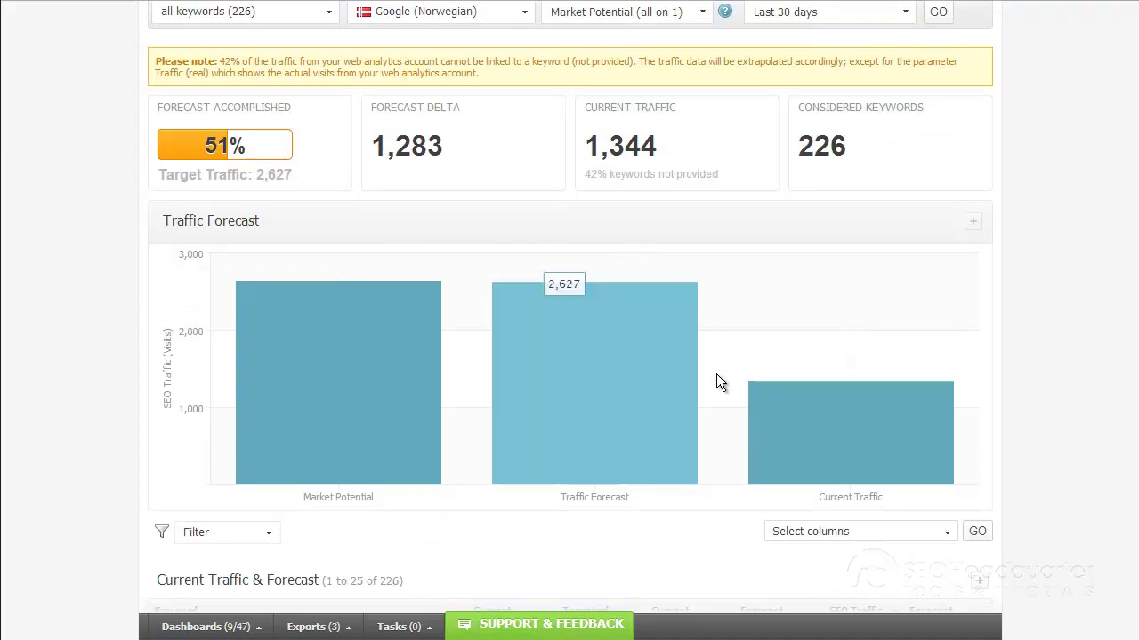
scroll(716, 382, down, 1)
mouse_move(808, 398)
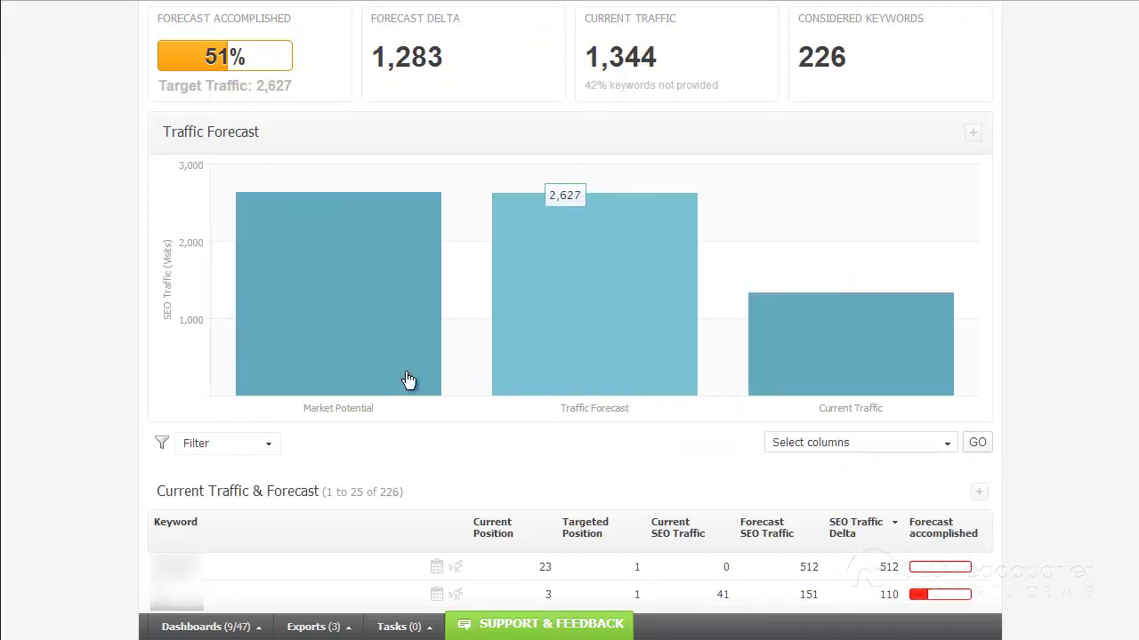
mouse_move(433, 339)
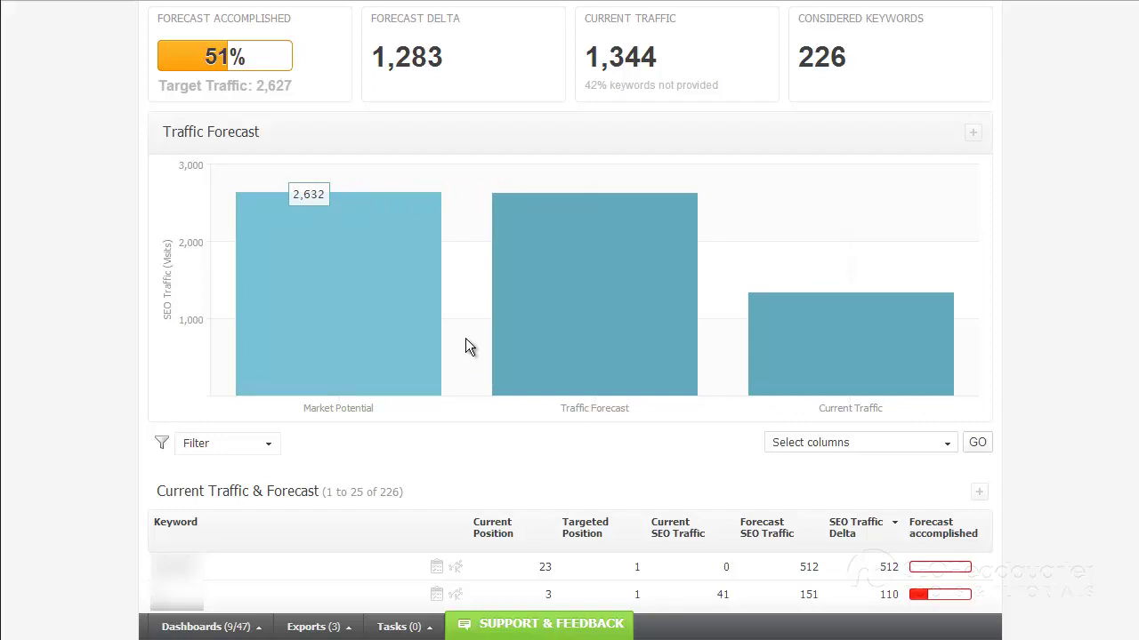
scroll(400, 342, down, 1)
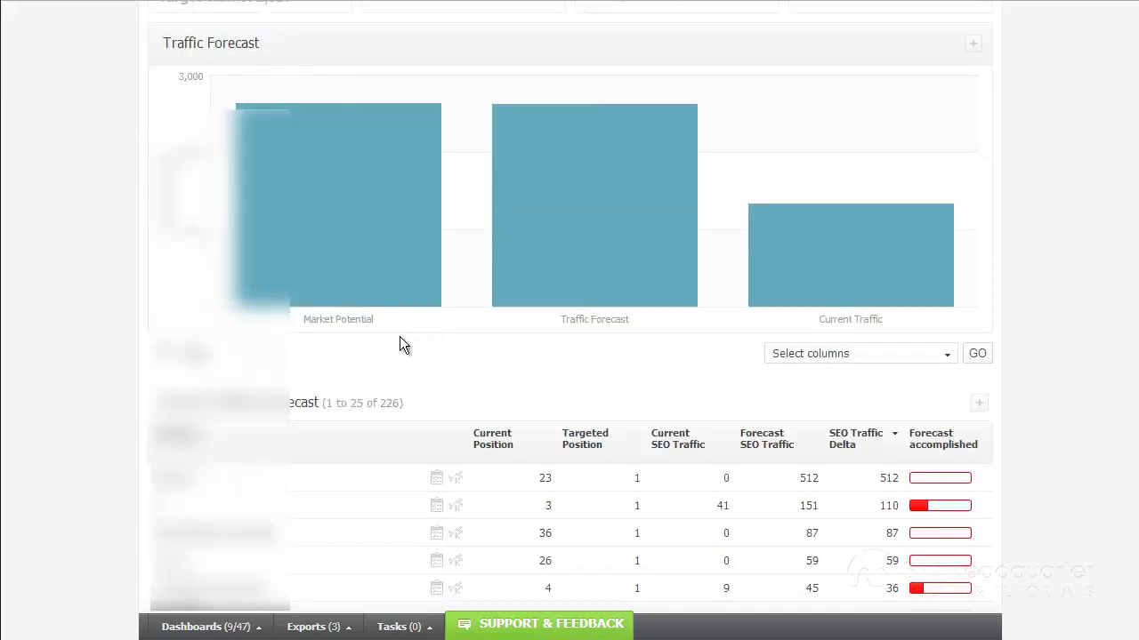
scroll(400, 345, down, 4)
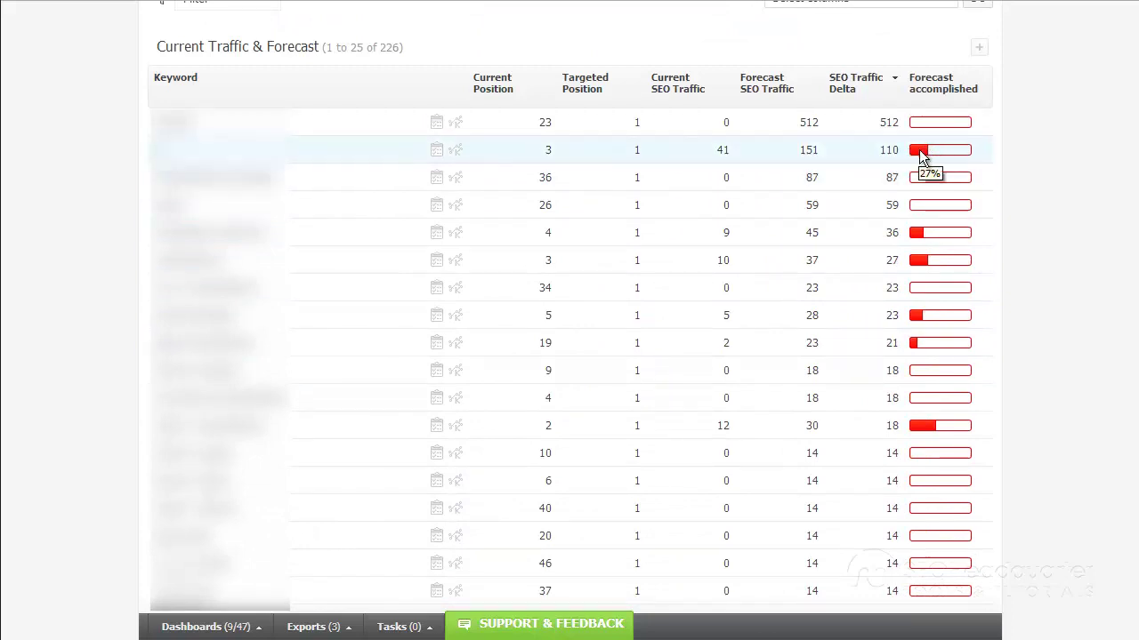
mouse_move(912, 236)
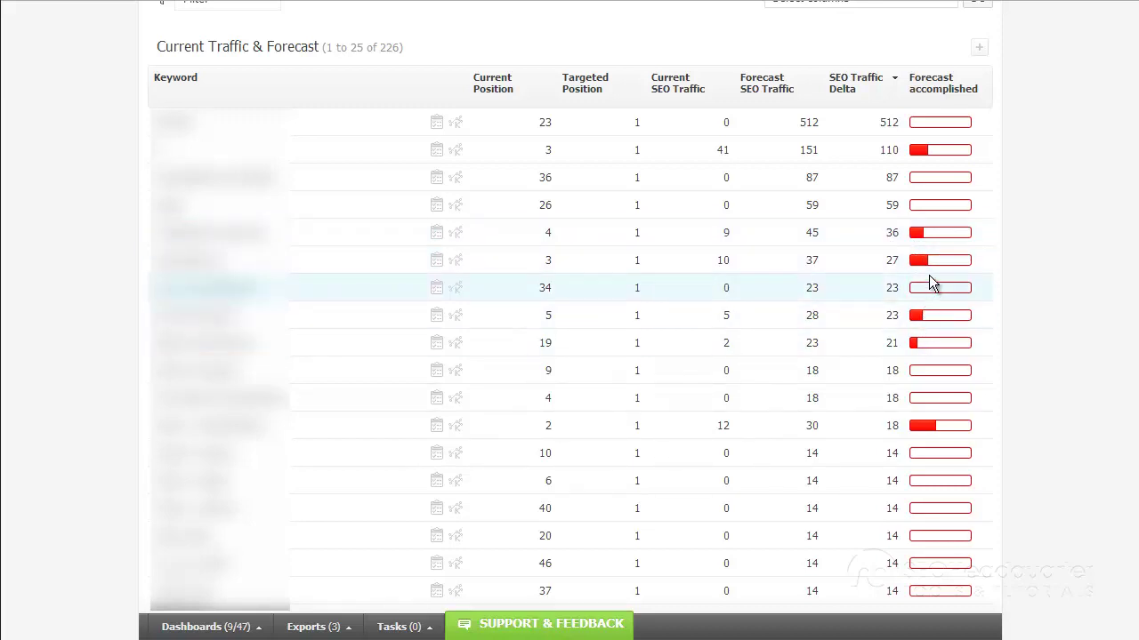
mouse_move(918, 265)
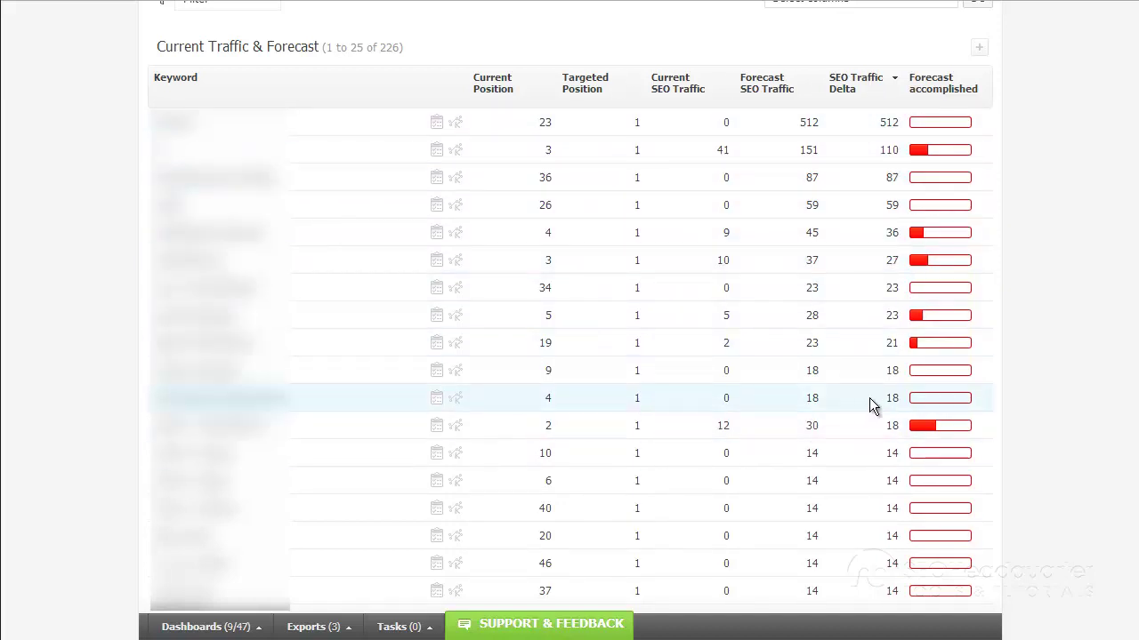
Add the Search volume column to the Current Traffic & Forecast table and review its values
scroll(873, 392, up, 1)
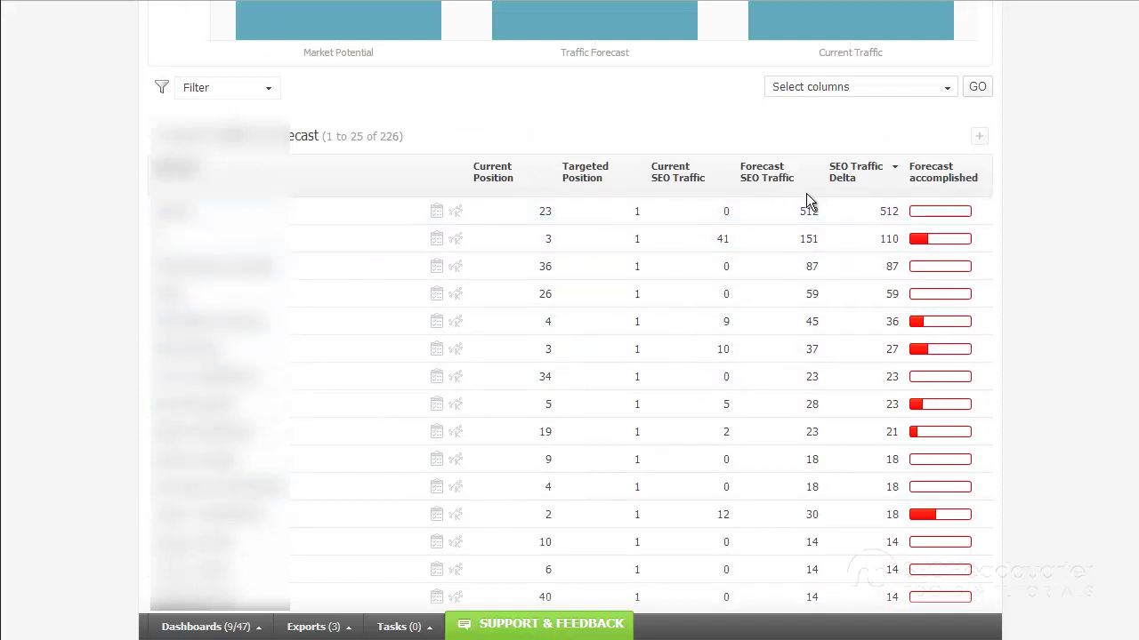
click(920, 87)
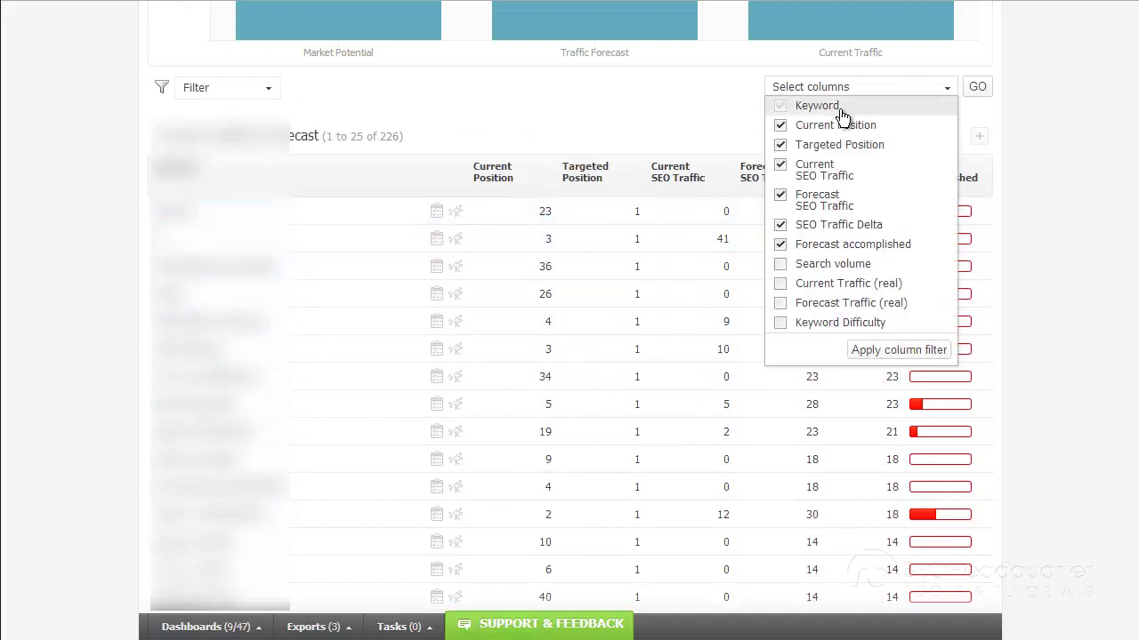
click(780, 264)
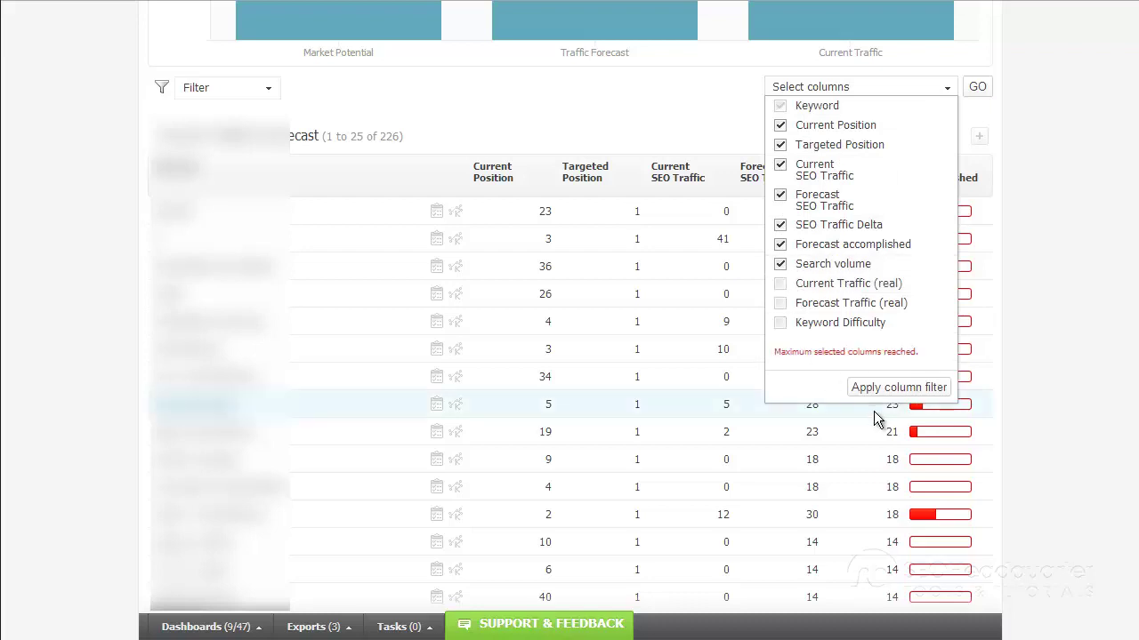
click(898, 388)
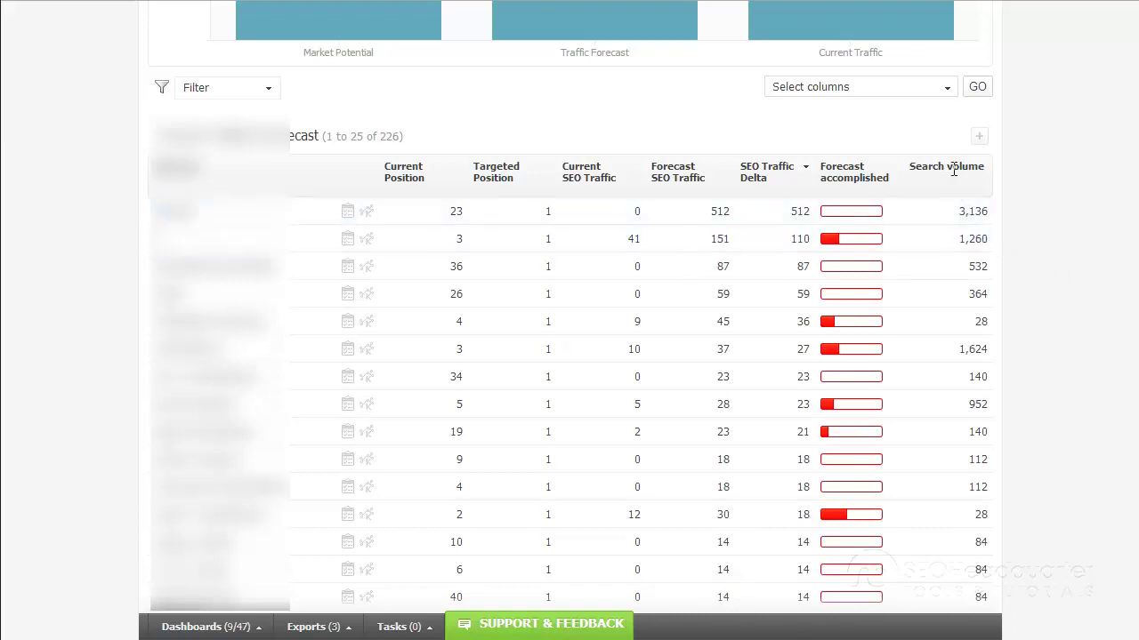
scroll(965, 214, down, 1)
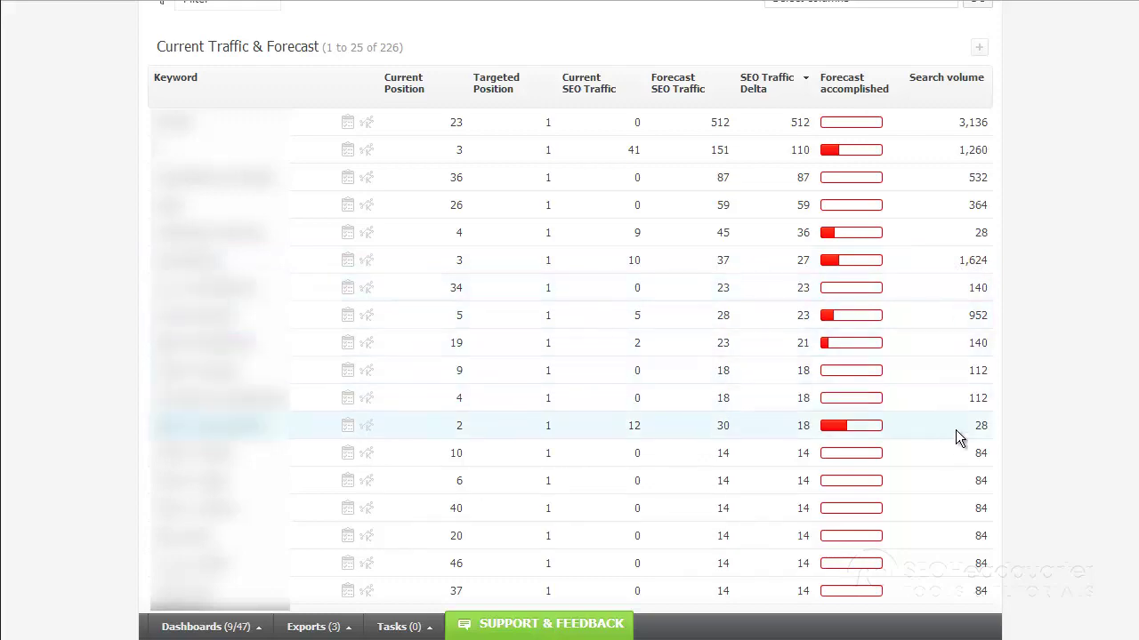
scroll(956, 430, up, 2)
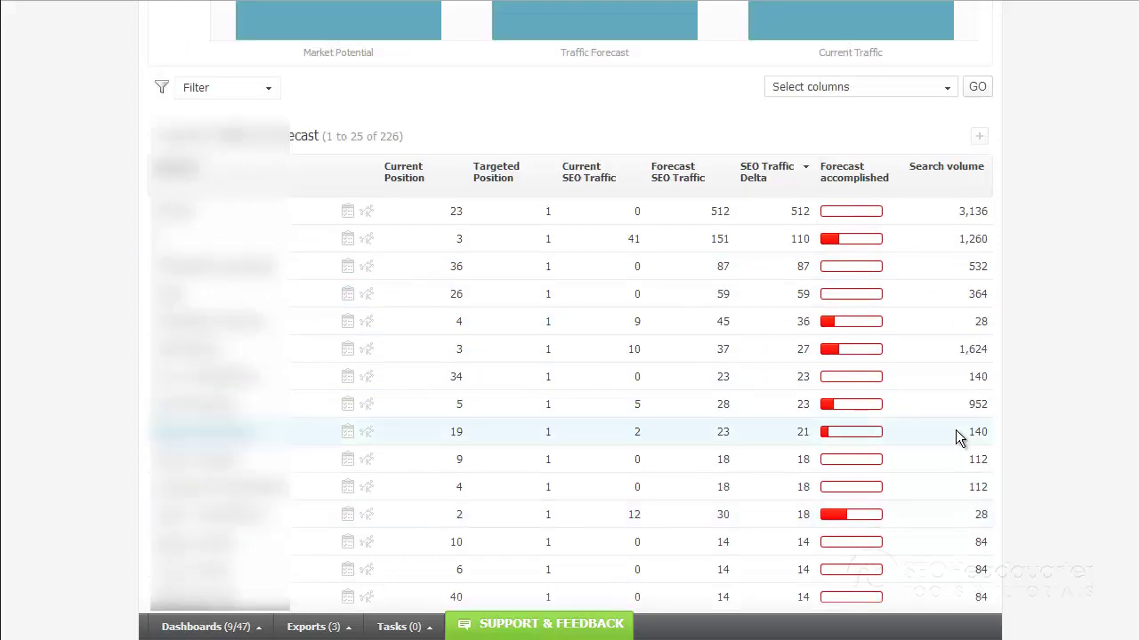
scroll(955, 429, up, 2)
scroll(957, 429, up, 1)
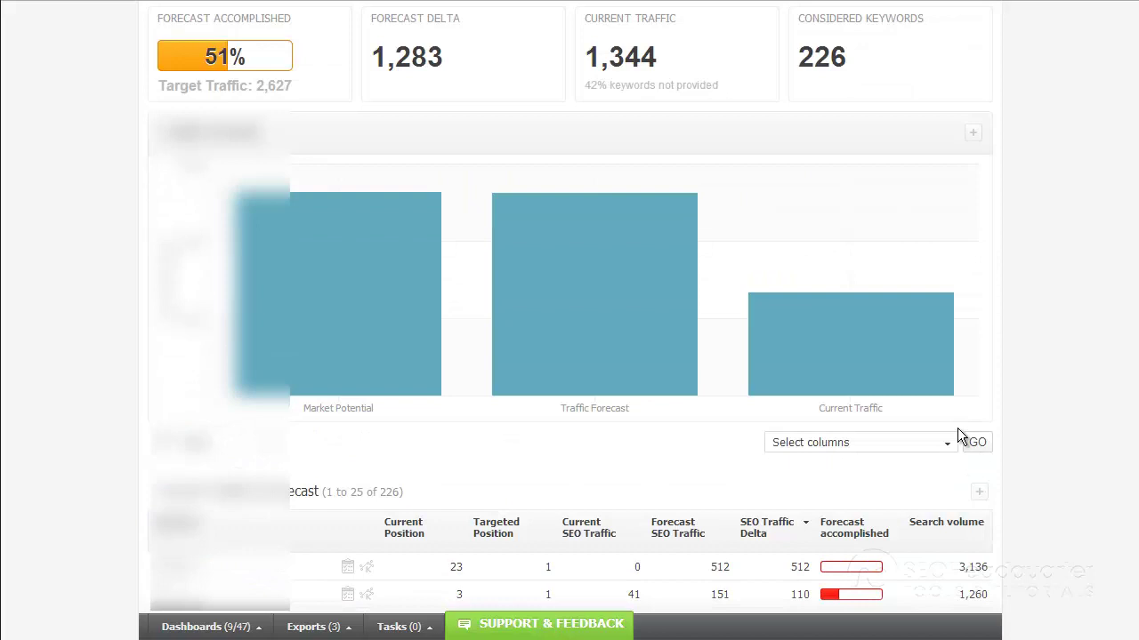
scroll(957, 428, up, 2)
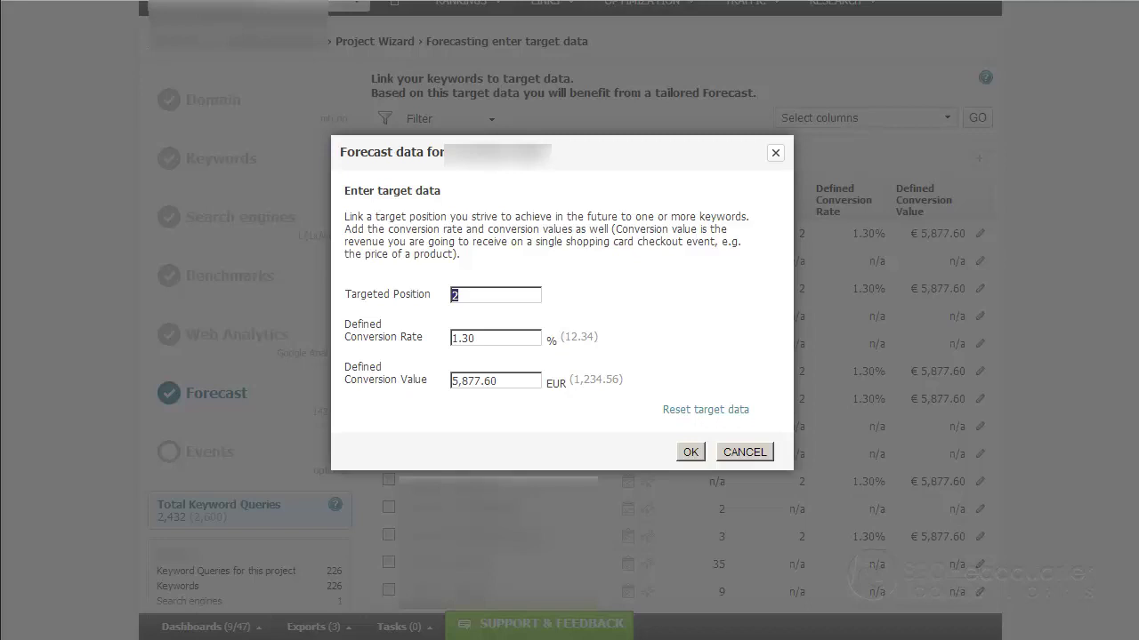
Confirm the keyword's forecast data with targeted position 2, a 1.30% conversion rate and a conversion value of 5,877.60 EUR
click(511, 293)
click(685, 452)
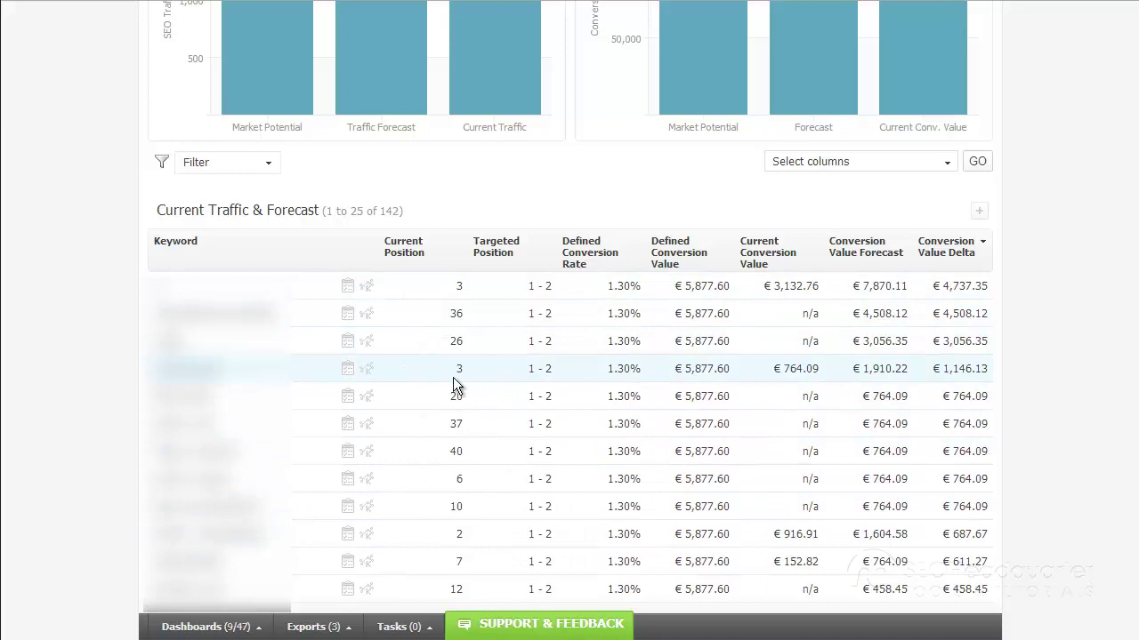
Review the Conversion Value Forecast summary, charts and keyword table for the Ambitious Forecast (1-2)
scroll(566, 365, up, 5)
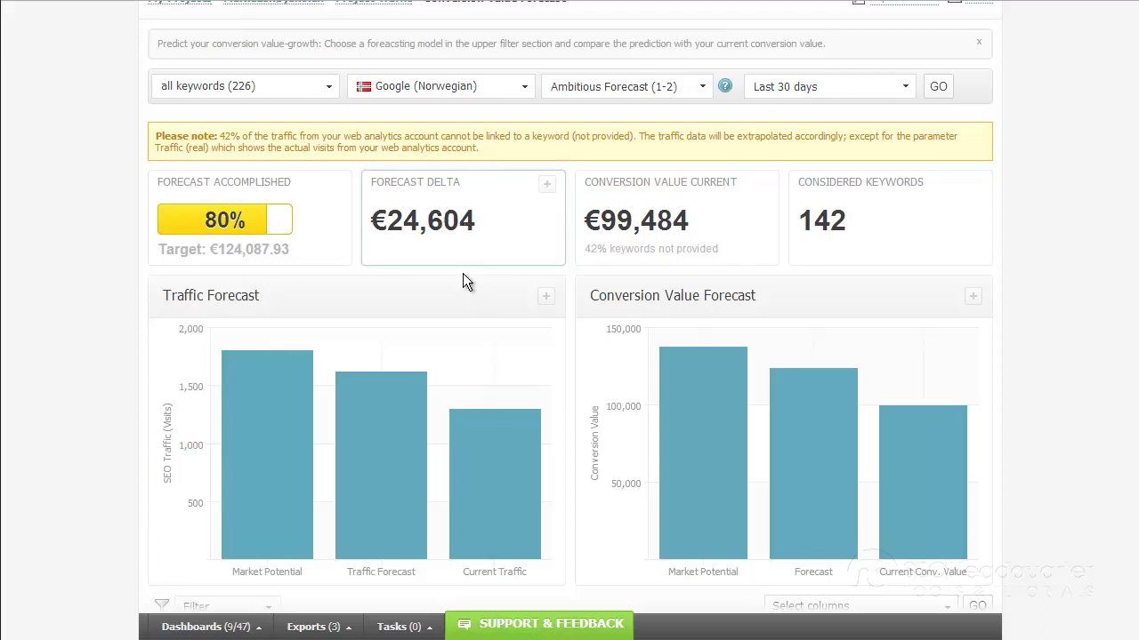
scroll(494, 283, down, 3)
scroll(894, 267, up, 2)
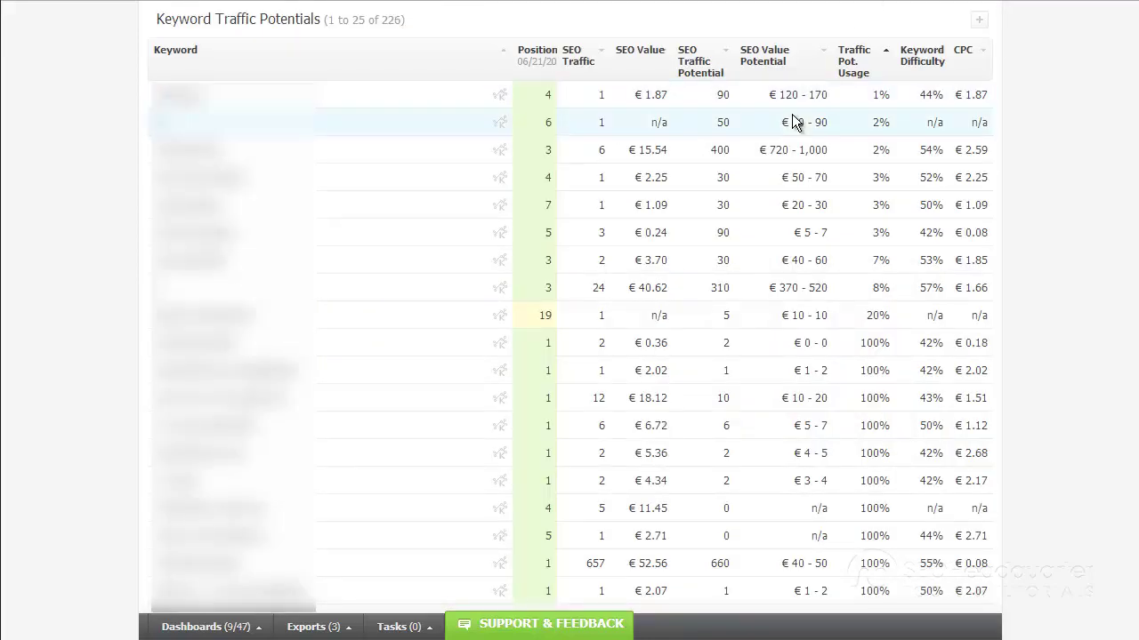
Examine the Keyword Traffic Potentials table and the SEO Traffic and SEO Value chart above it
scroll(796, 119, up, 2)
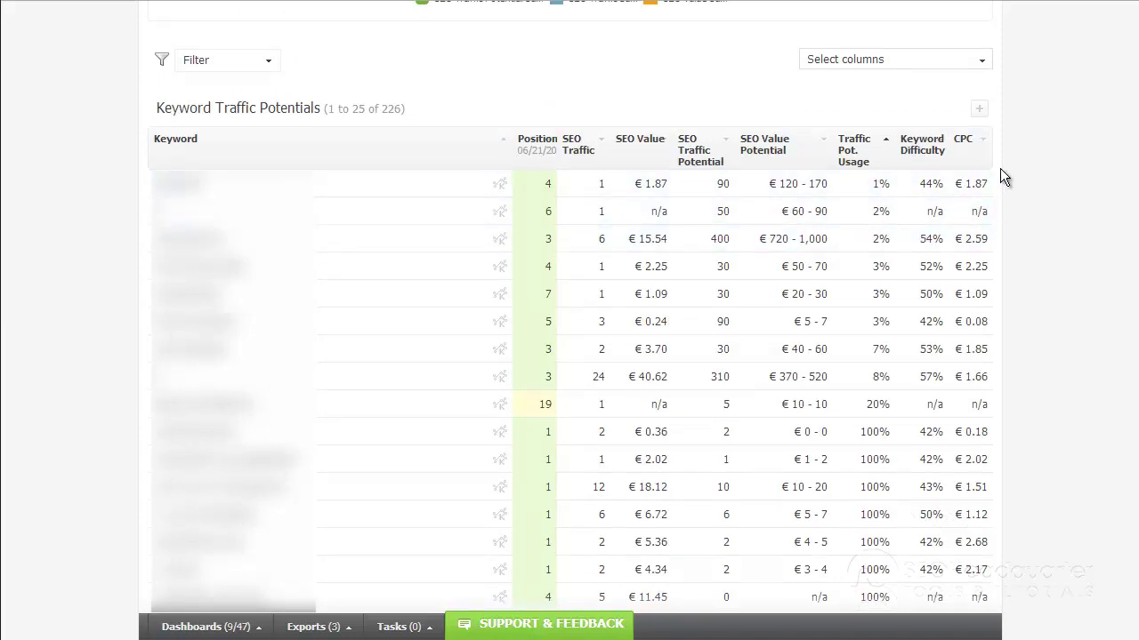
scroll(1000, 169, up, 1)
scroll(1000, 169, up, 1)
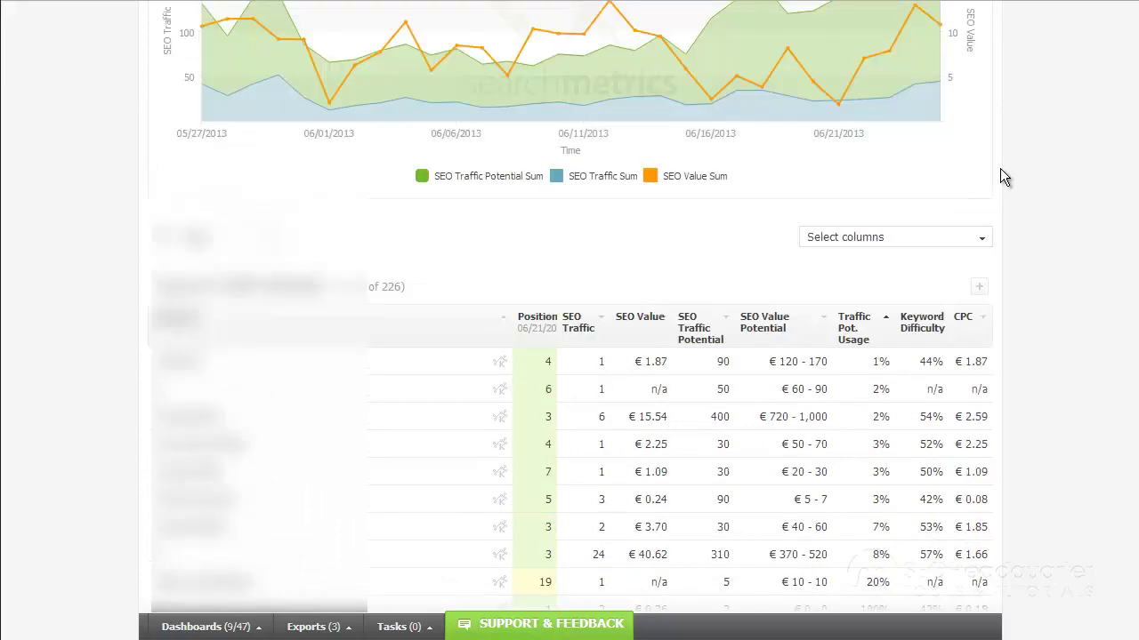
scroll(1000, 176, up, 1)
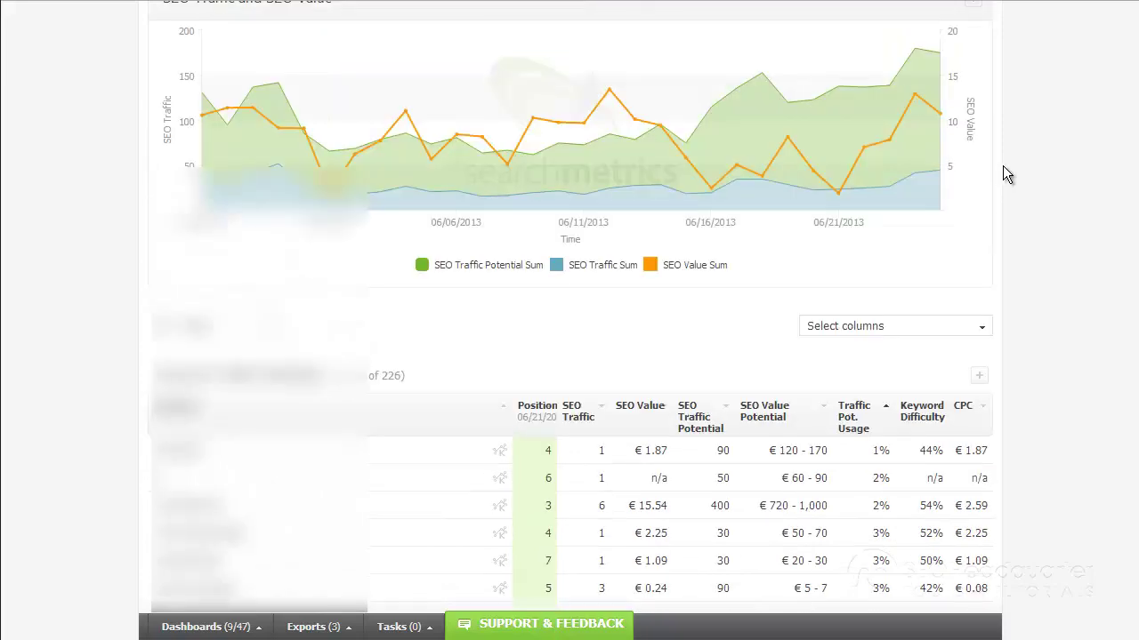
scroll(1003, 216, up, 1)
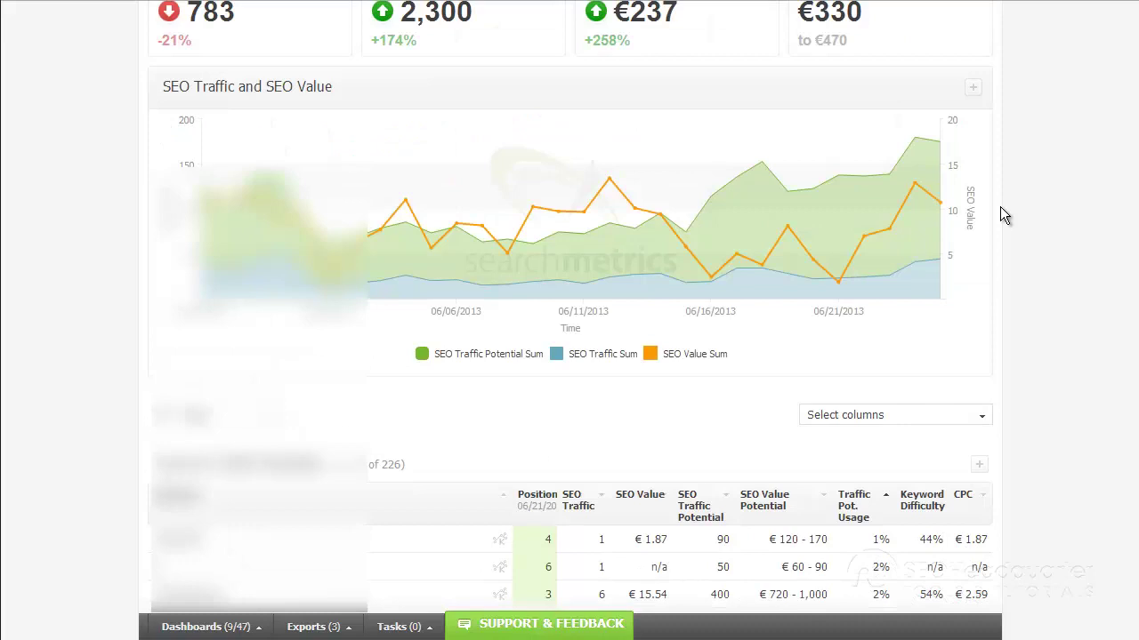
Open the first saved dashboard in the project's list of dashboards
click(205, 627)
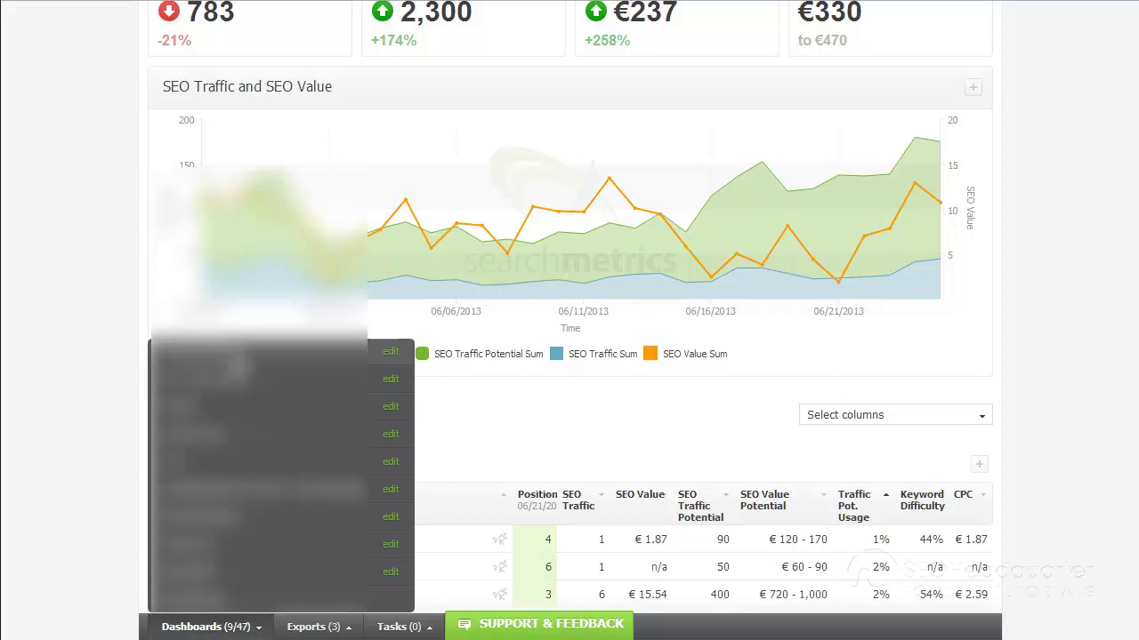
click(237, 364)
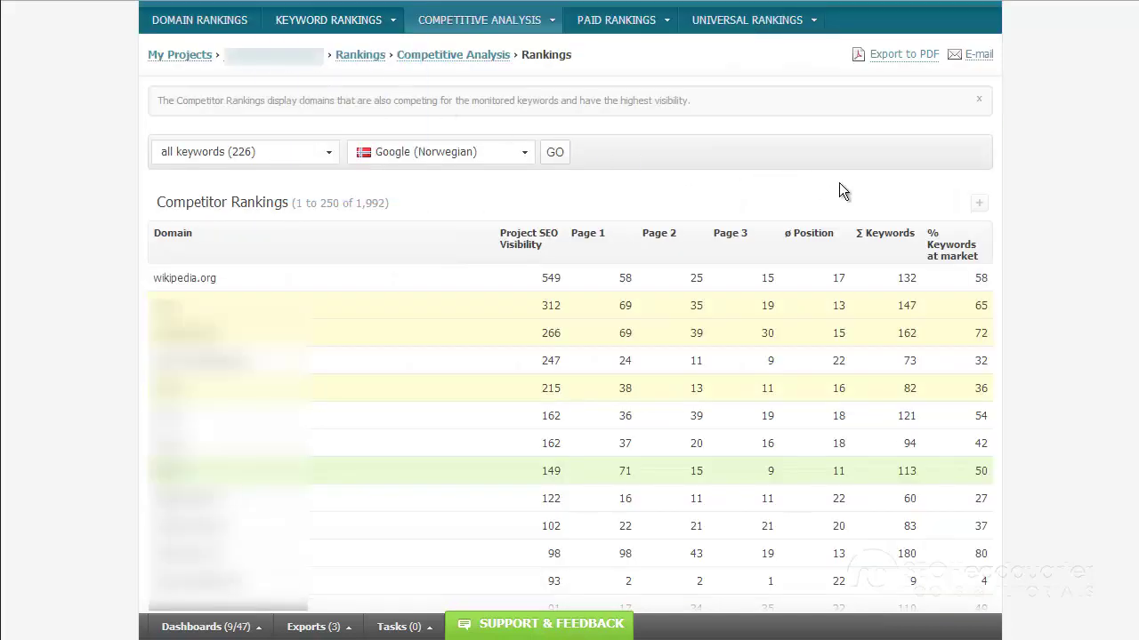
Show the add options for the Competitor Rankings table
click(978, 206)
click(980, 204)
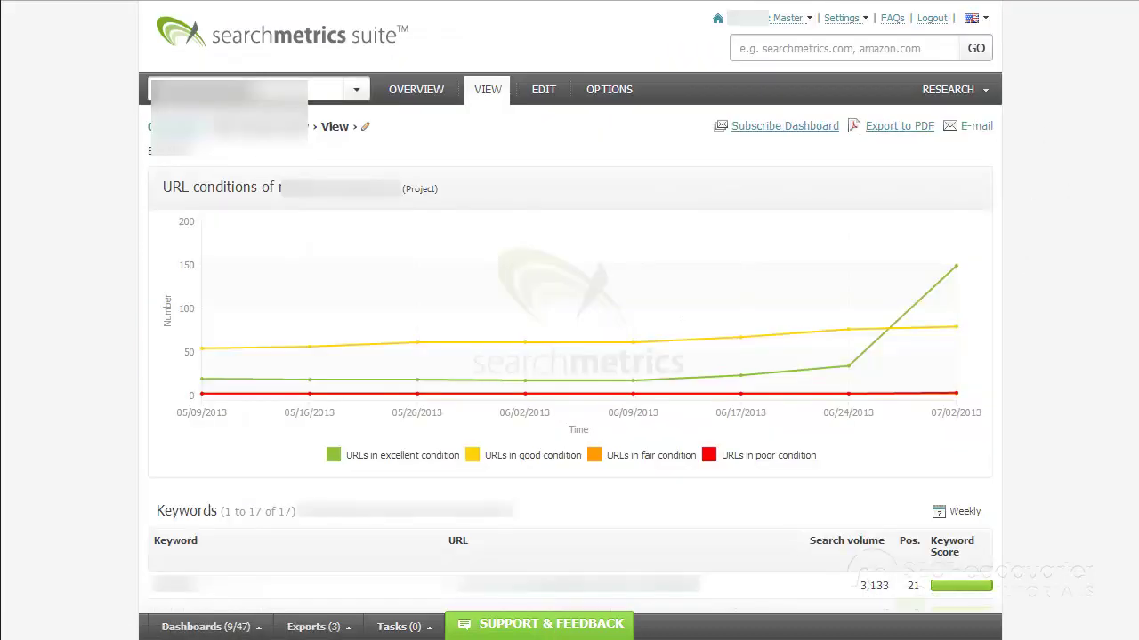
Open the URL conditions and Keywords dashboard for editing and review its title, description, batch processing option and arranged elements
click(550, 97)
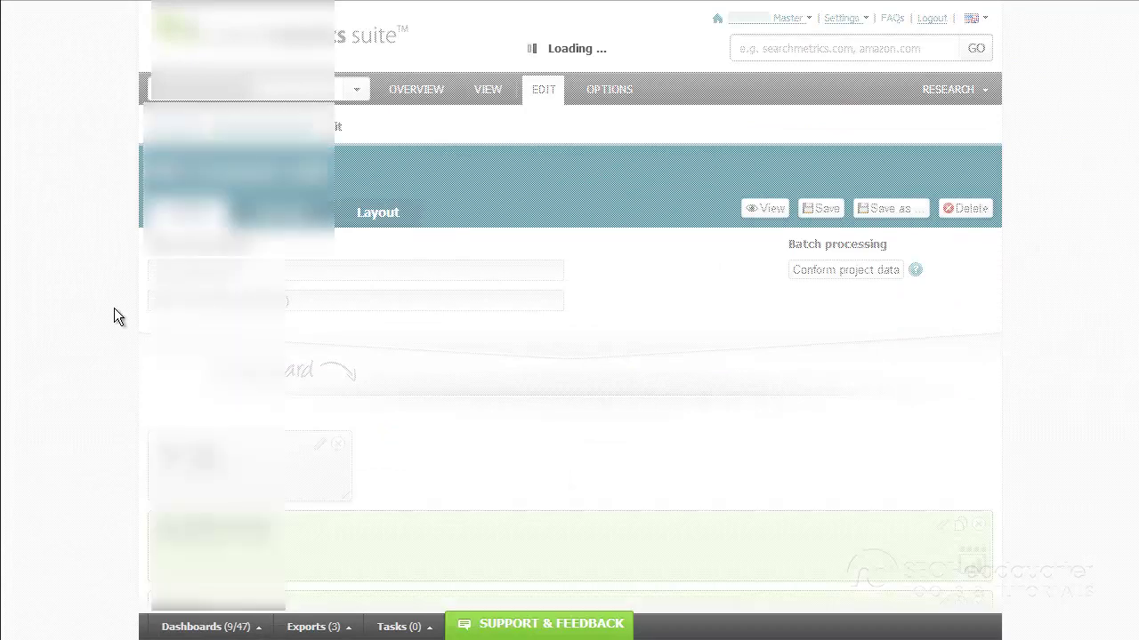
scroll(113, 308, down, 3)
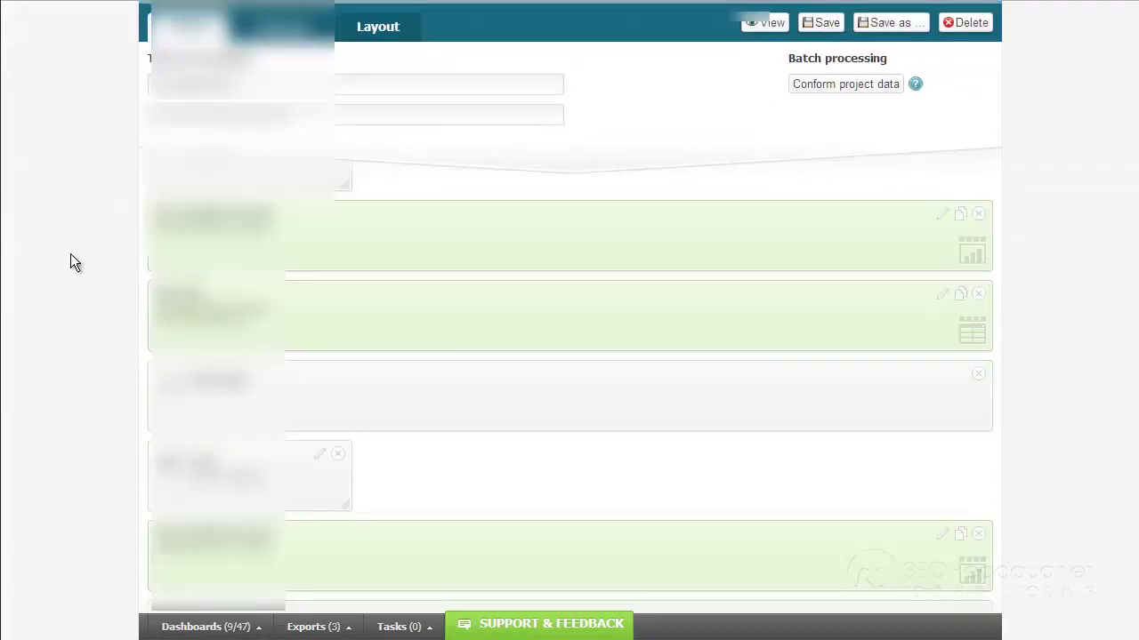
scroll(935, 290, down, 2)
scroll(1043, 289, down, 6)
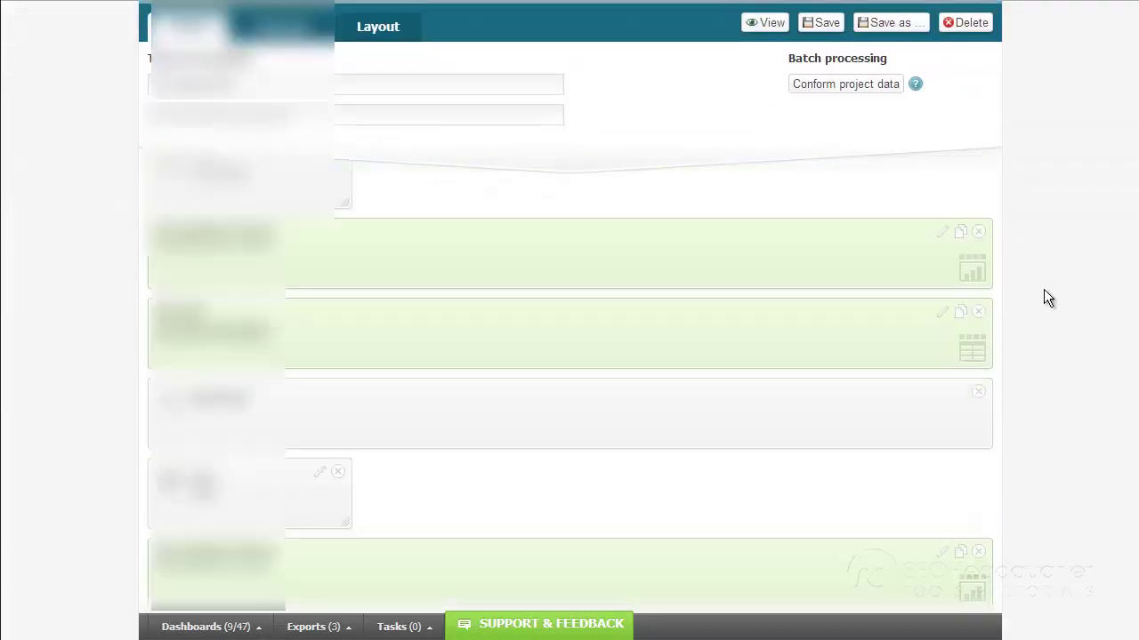
scroll(1043, 289, up, 3)
scroll(1044, 294, up, 5)
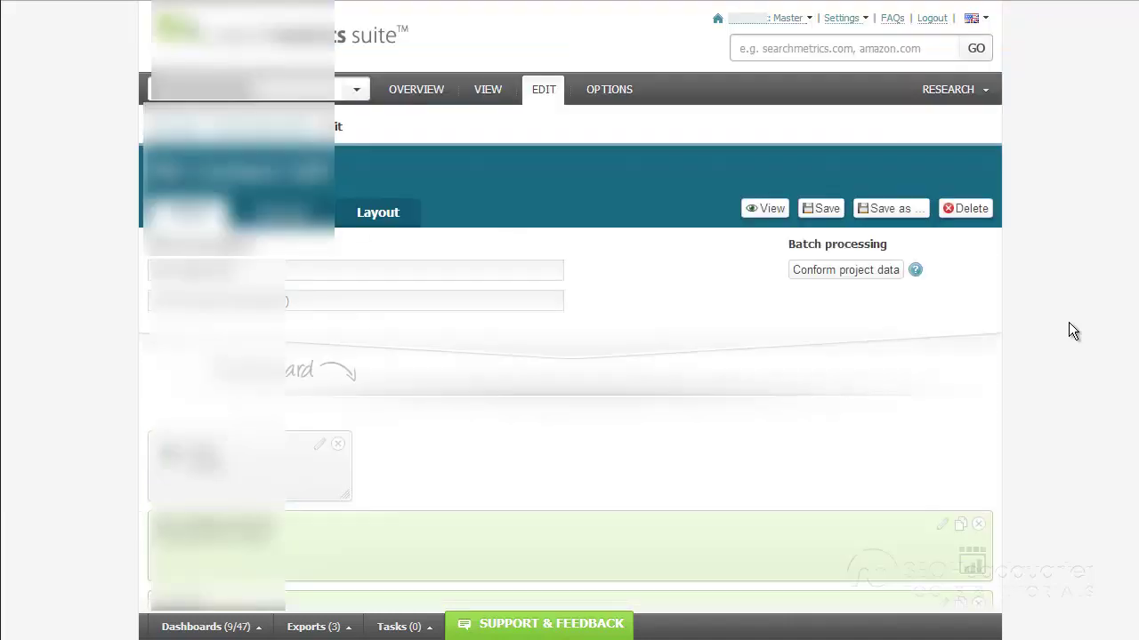
scroll(1079, 311, down, 1)
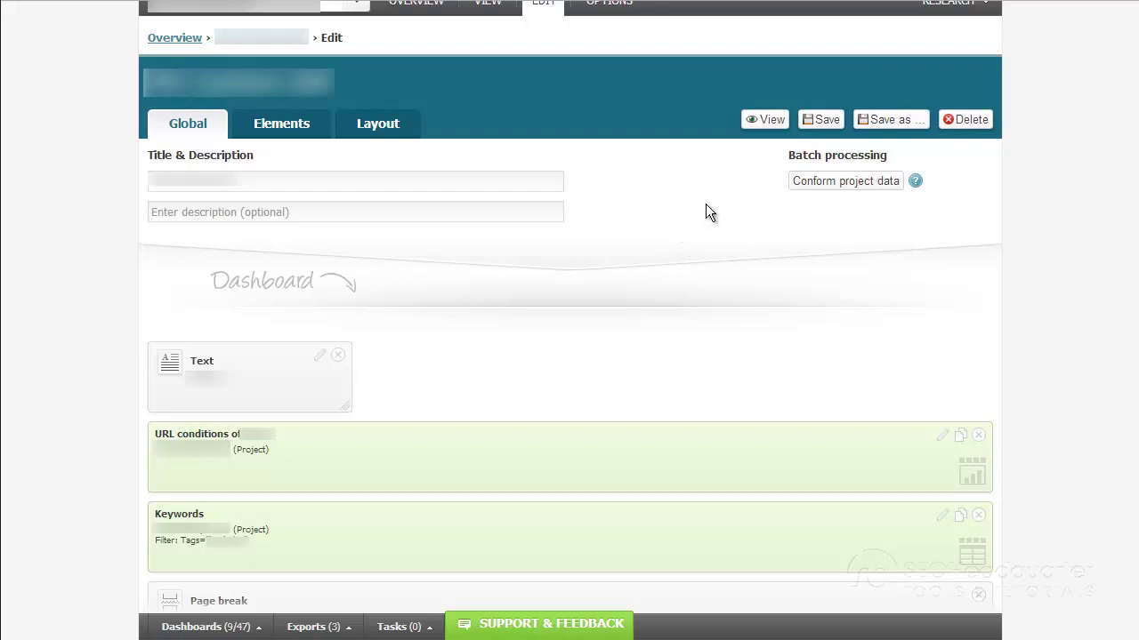
scroll(770, 130, up, 1)
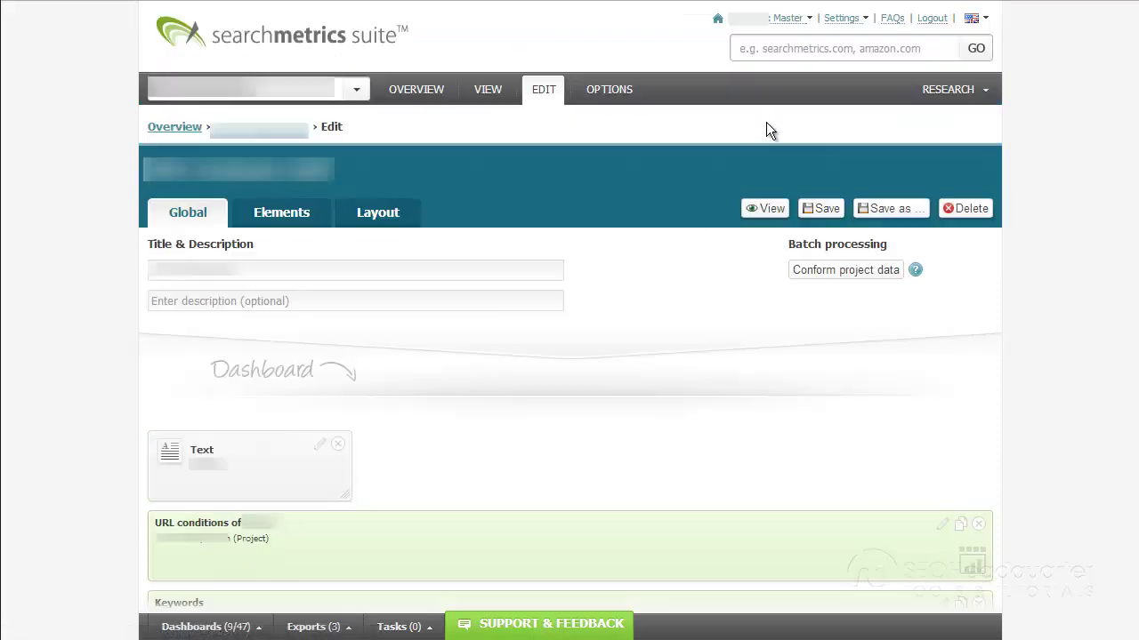